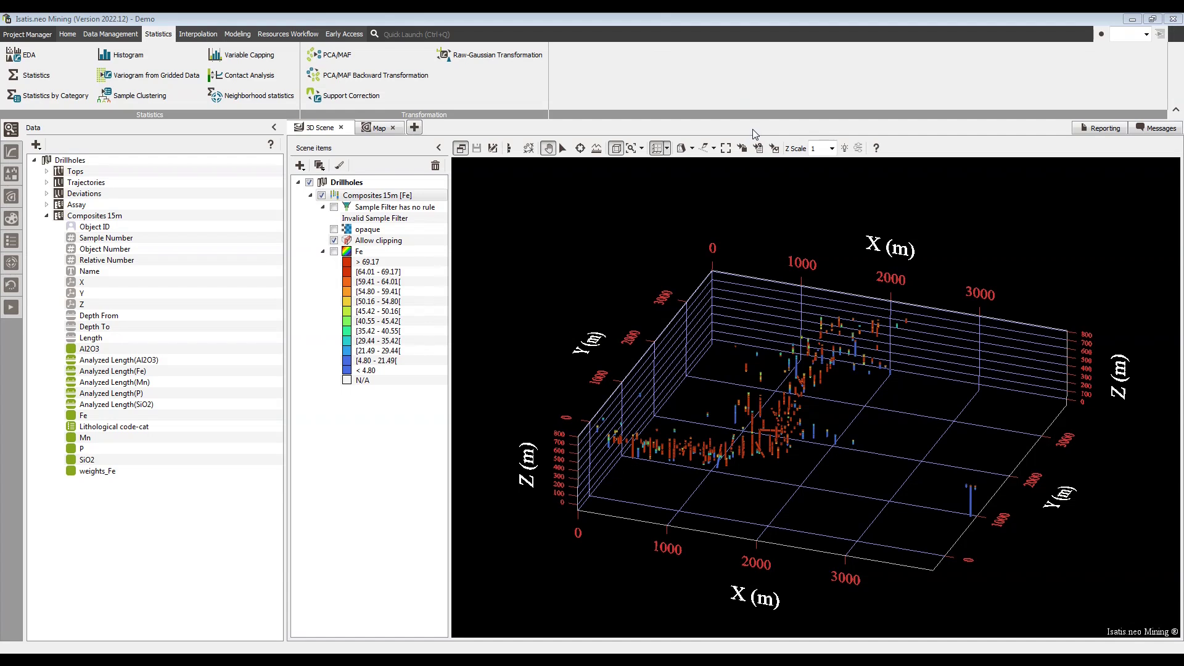
# Start an Exploratory Data Analysis with the Drillholes / Composites 15m table as input data.
pyautogui.click(72, 61)
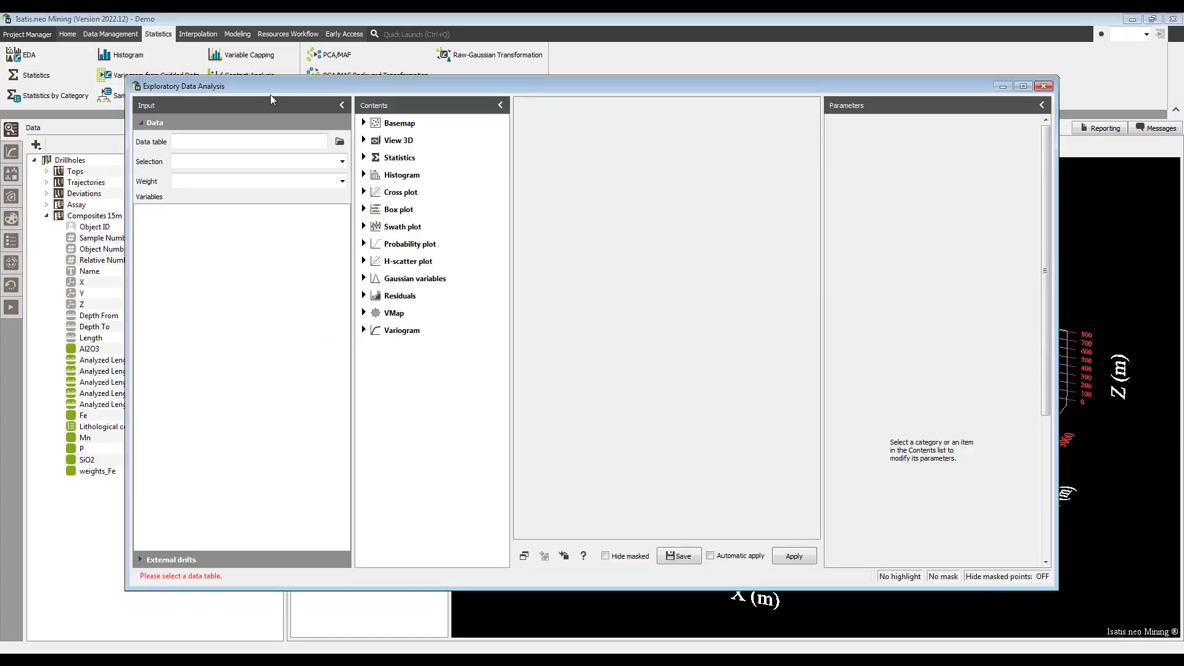
pyautogui.moveTo(273, 89); pyautogui.dragTo(349, 114)
pyautogui.click(82, 221)
pyautogui.moveTo(82, 221); pyautogui.dragTo(295, 165)
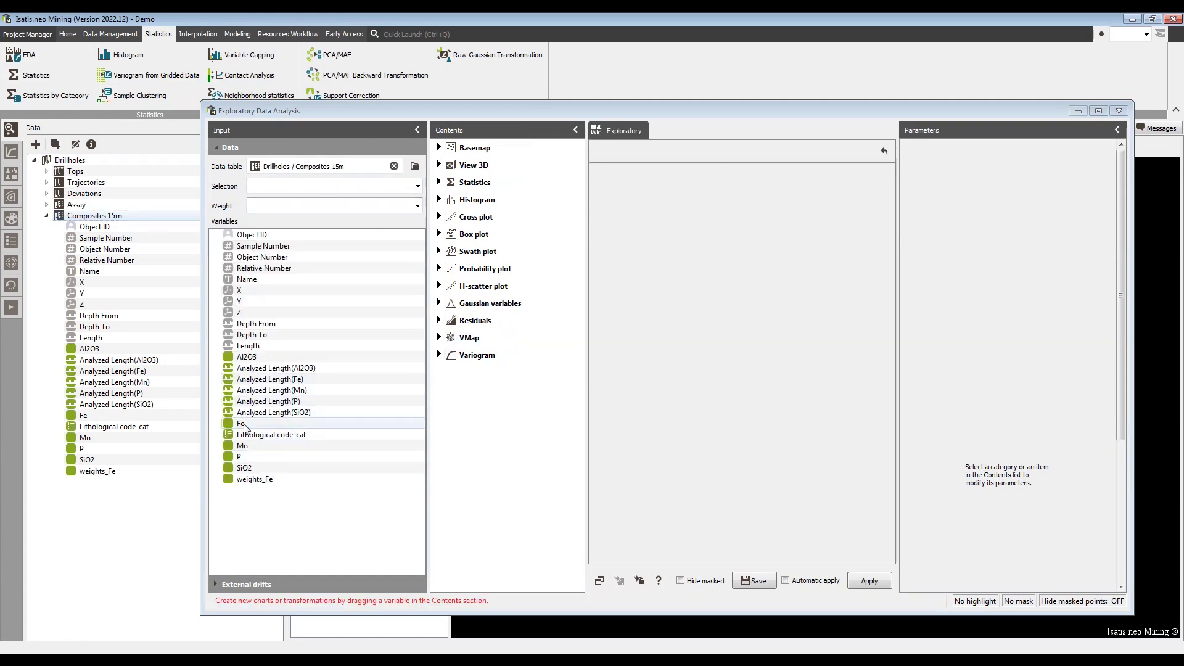
# Create a variogram of Fe in the maximized analysis window and turn on automatic apply.
pyautogui.moveTo(244, 428); pyautogui.dragTo(455, 364)
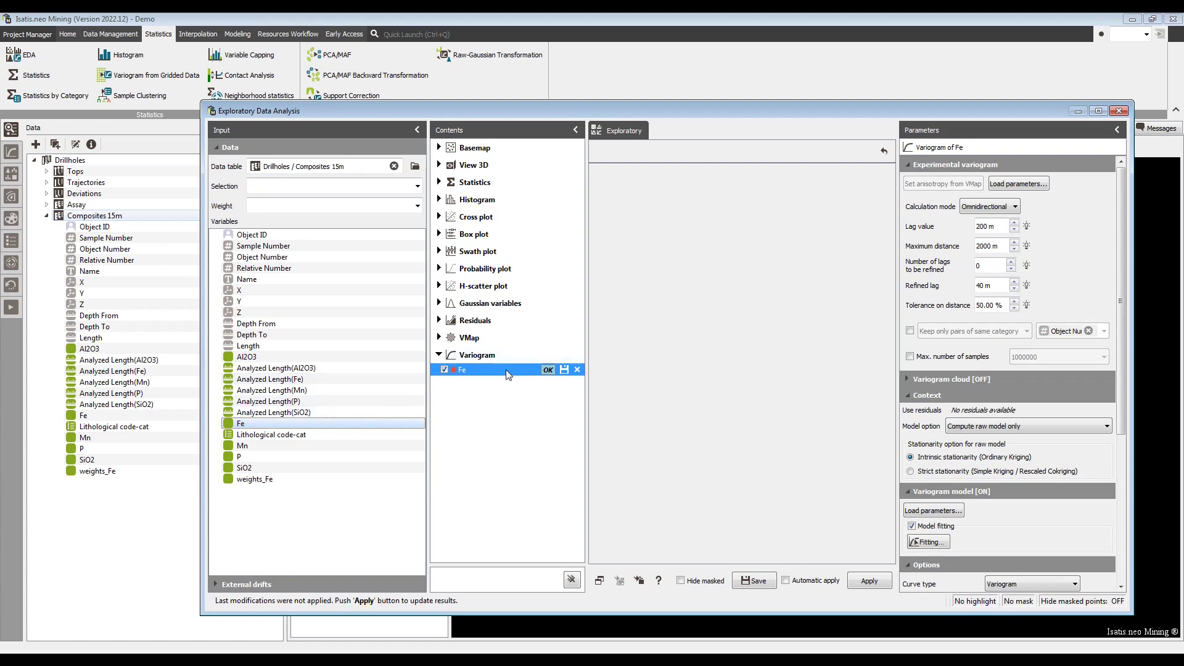
pyautogui.doubleClick(557, 109)
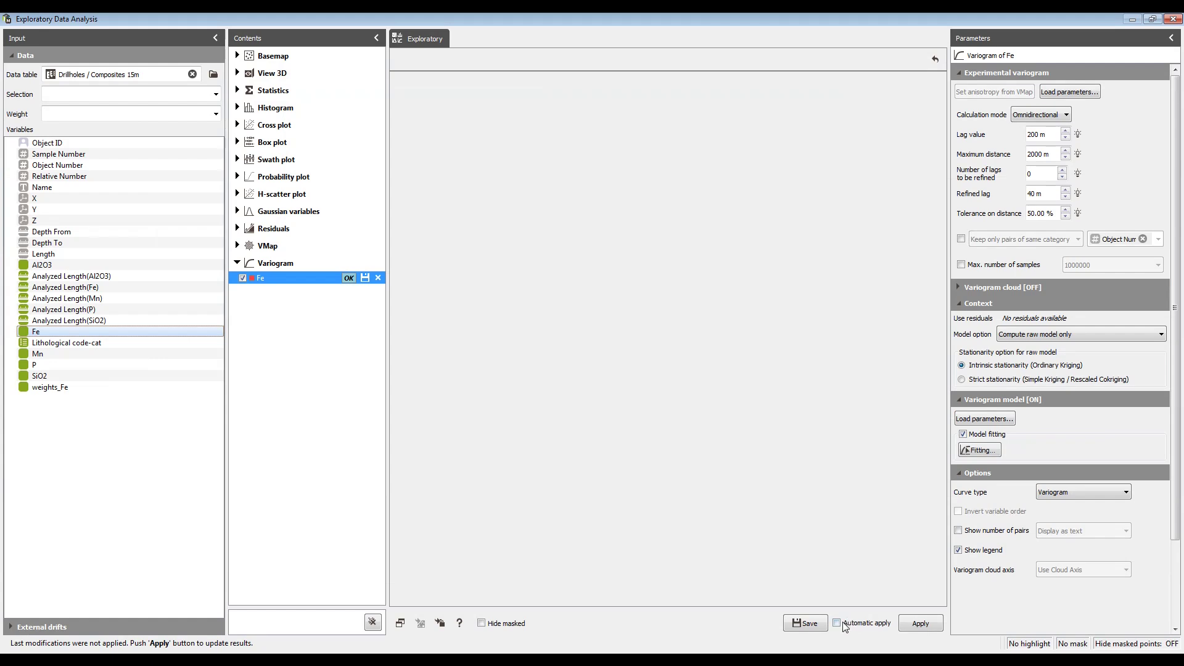
pyautogui.click(838, 623)
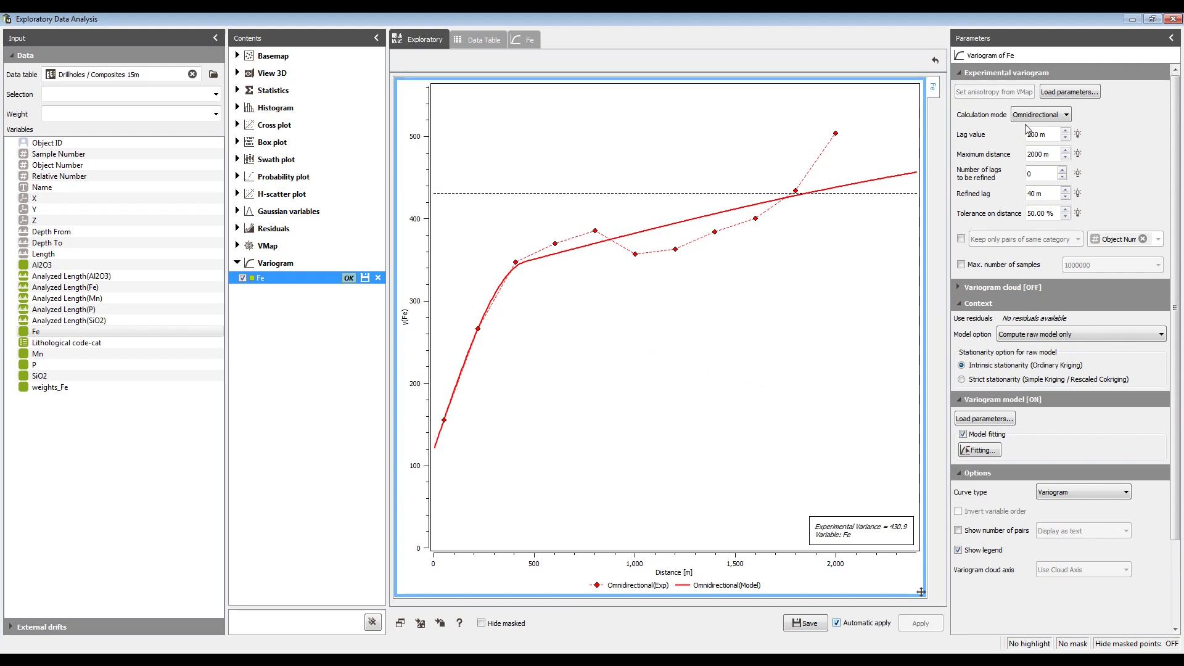
pyautogui.click(1055, 119)
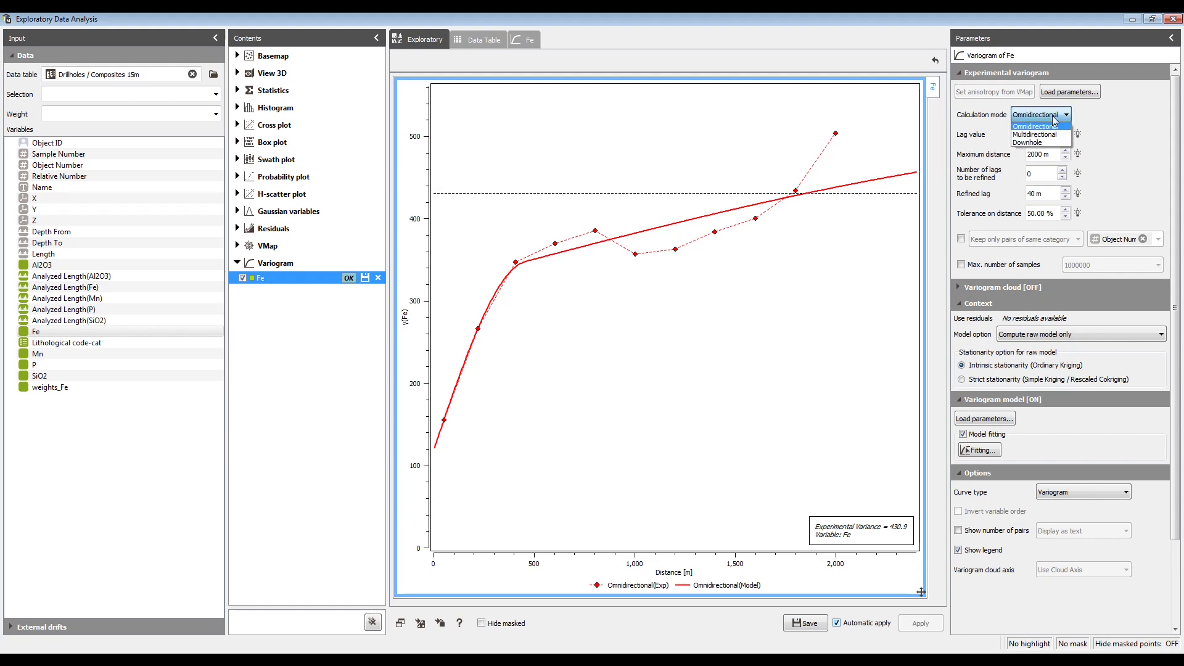
pyautogui.click(1055, 121)
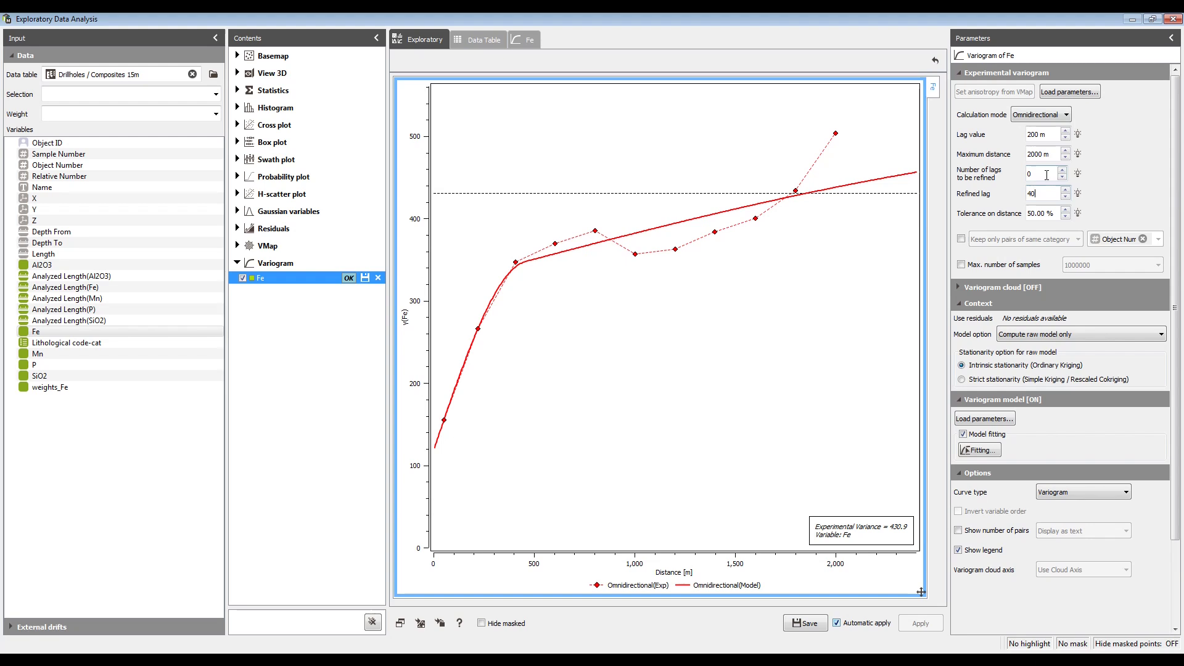
pyautogui.click(1047, 195)
# Display the variogram cloud for the Fe variogram and turn it off again.
pyautogui.click(958, 288)
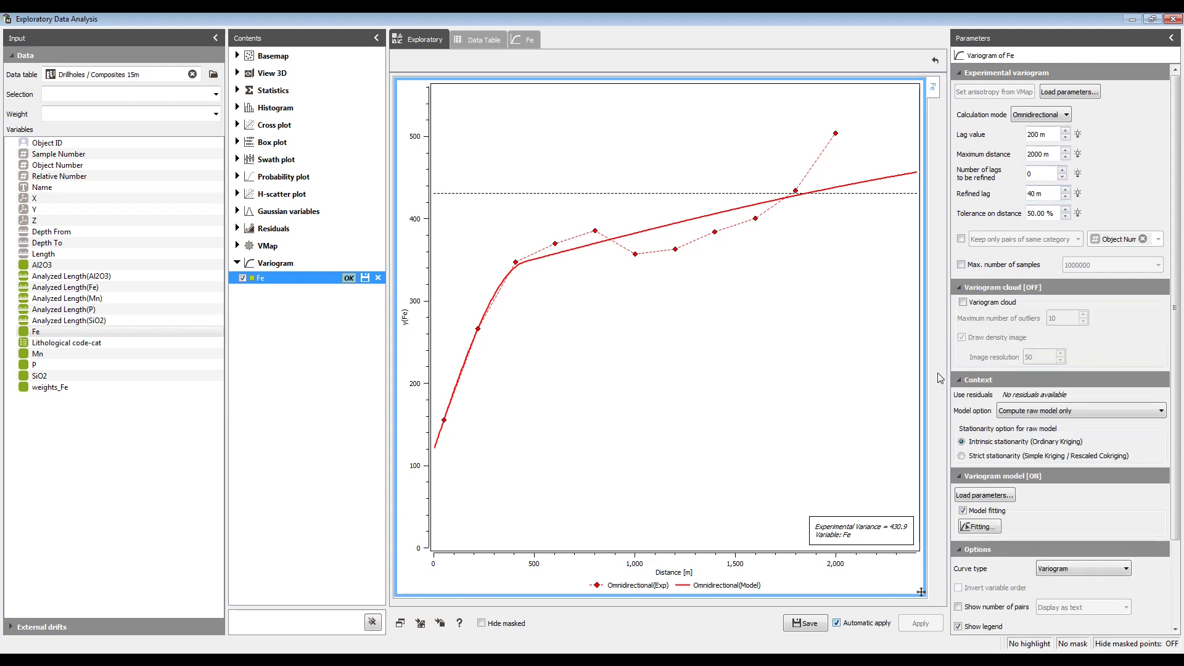
pyautogui.click(966, 306)
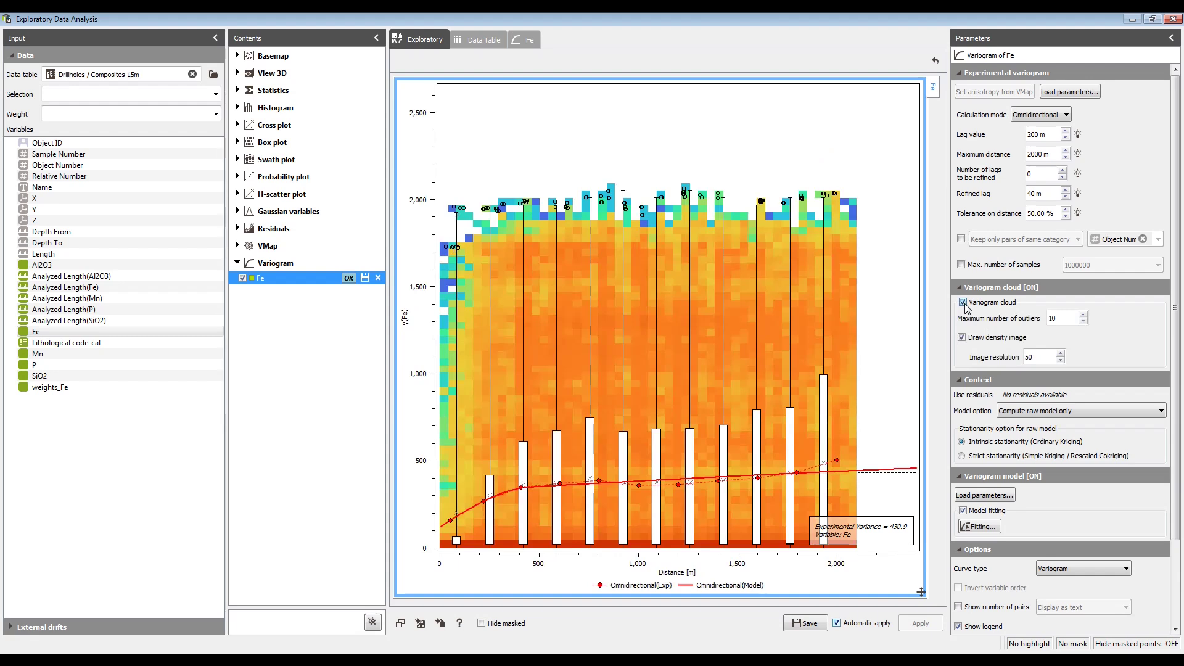
pyautogui.click(963, 303)
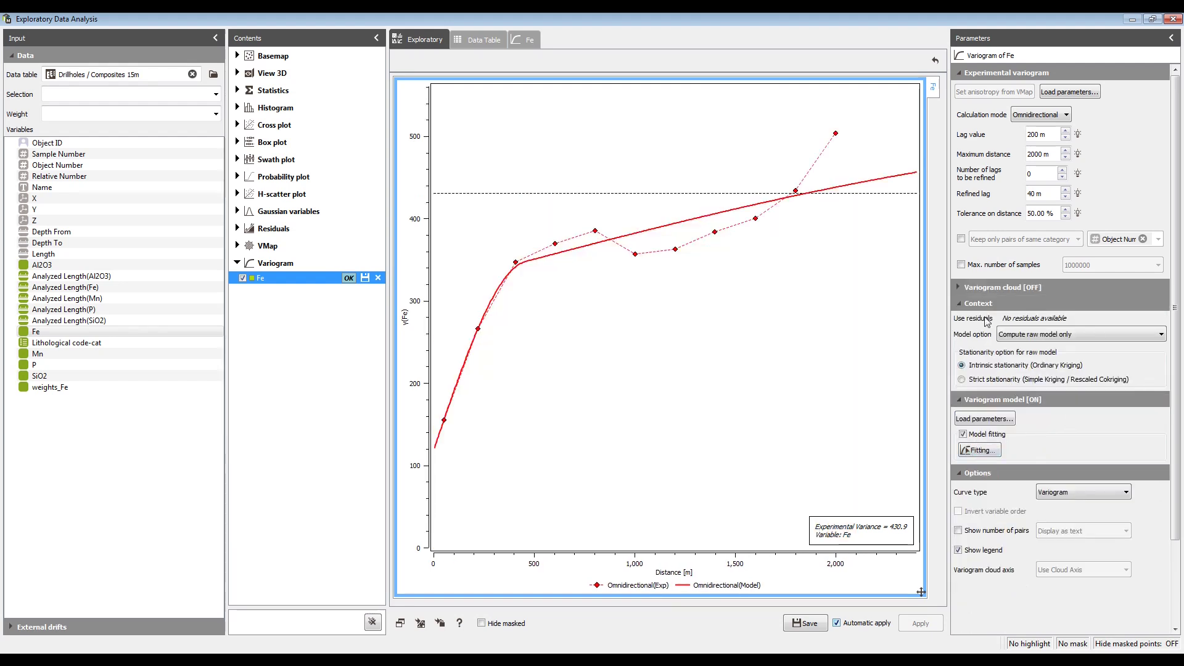
pyautogui.click(1026, 338)
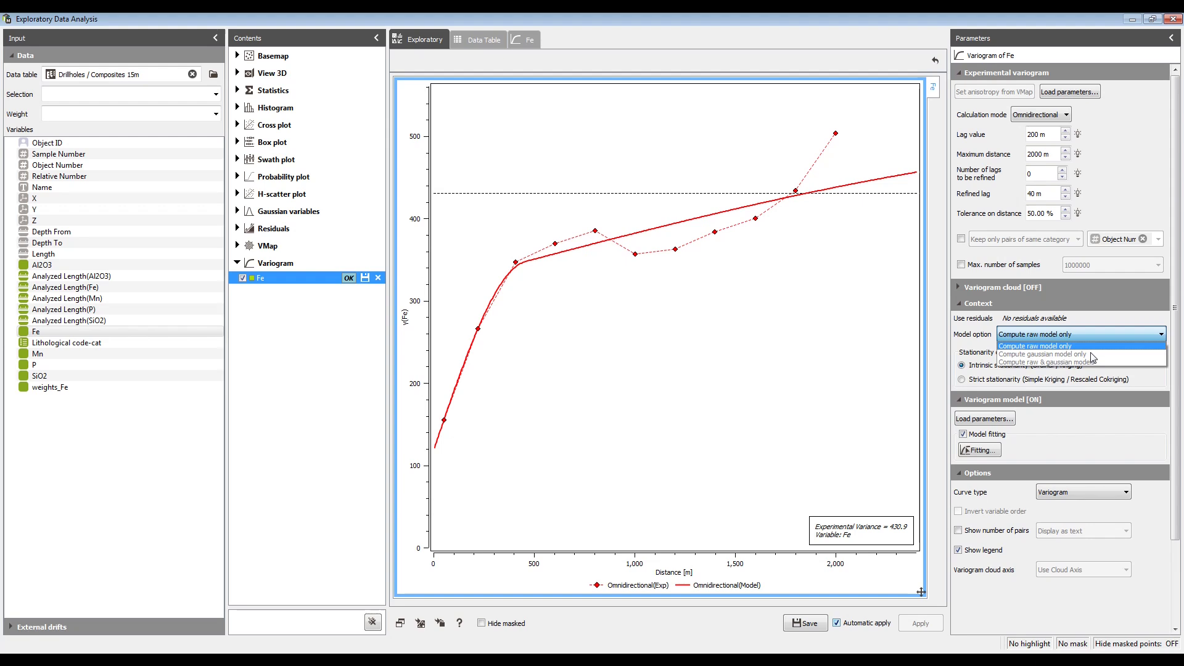
pyautogui.click(969, 334)
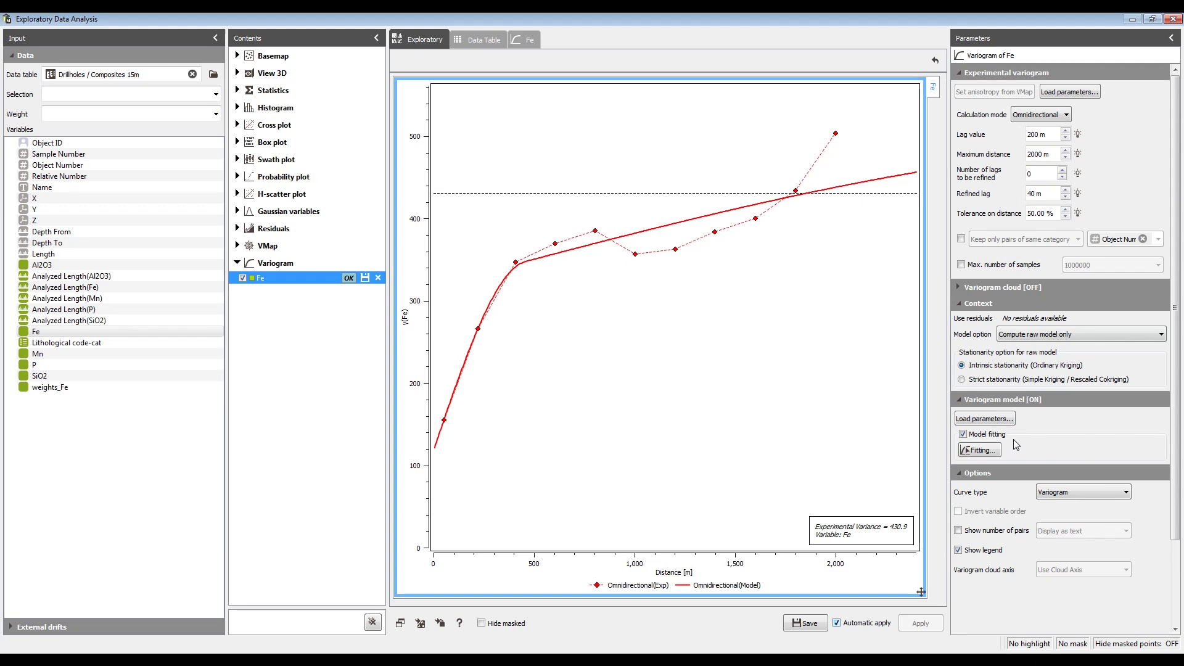
pyautogui.moveTo(901, 399)
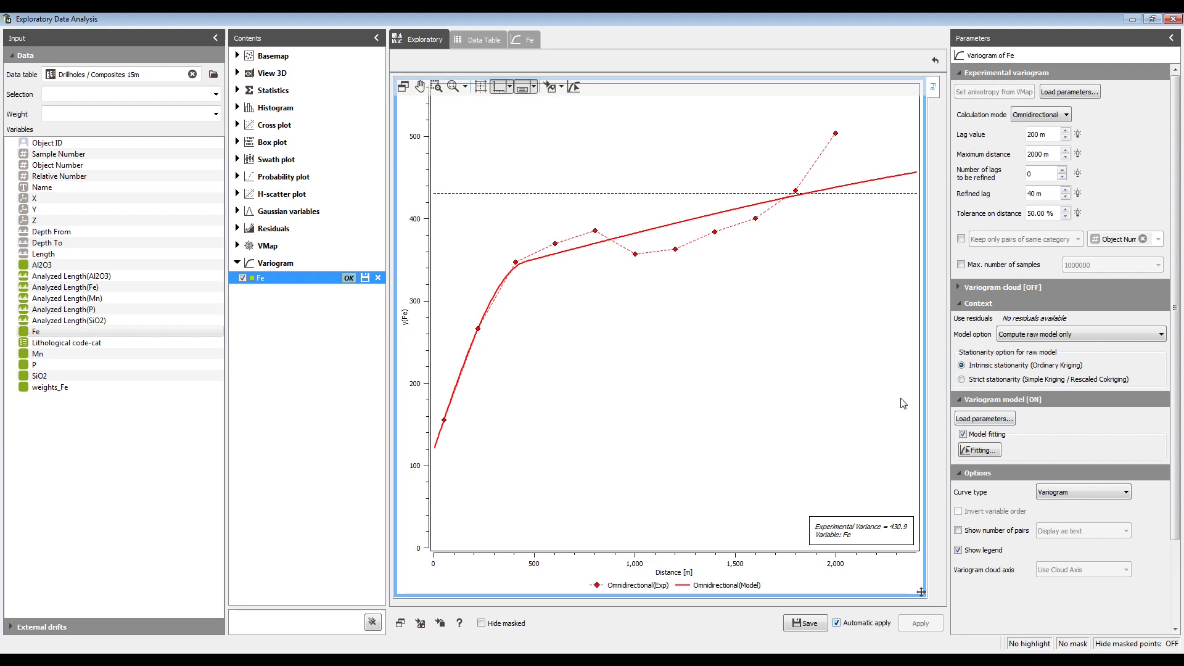
# Turn off model fitting for the Fe variogram and set its calculation mode to Multidirectional.
pyautogui.click(963, 434)
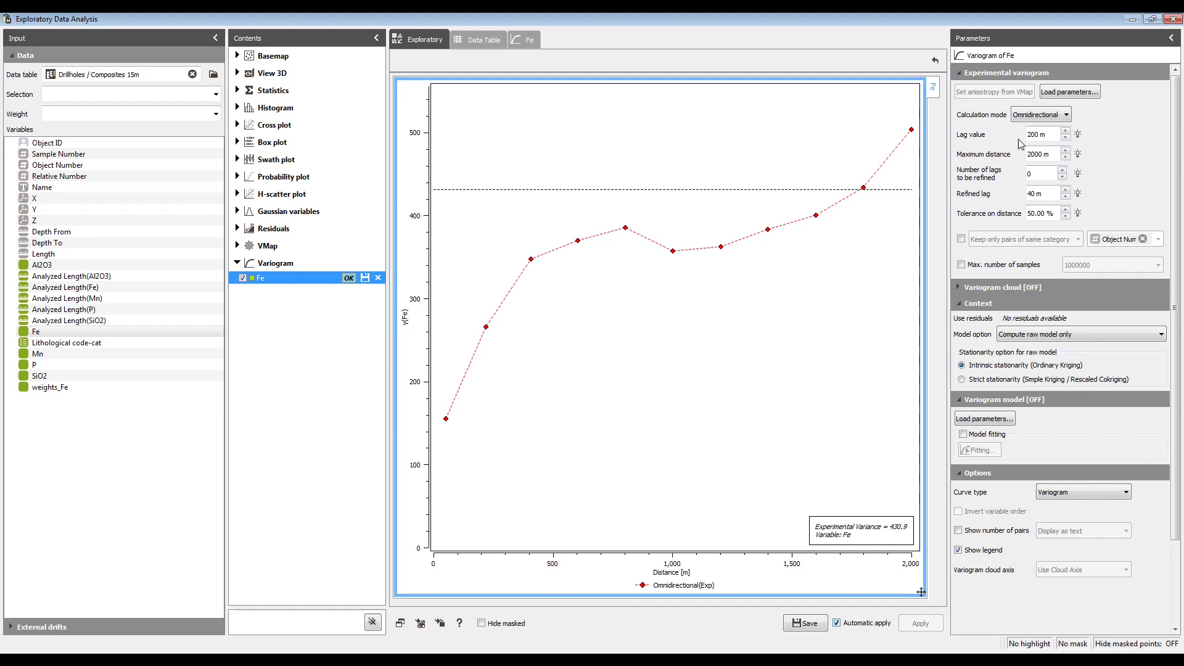
pyautogui.click(1063, 117)
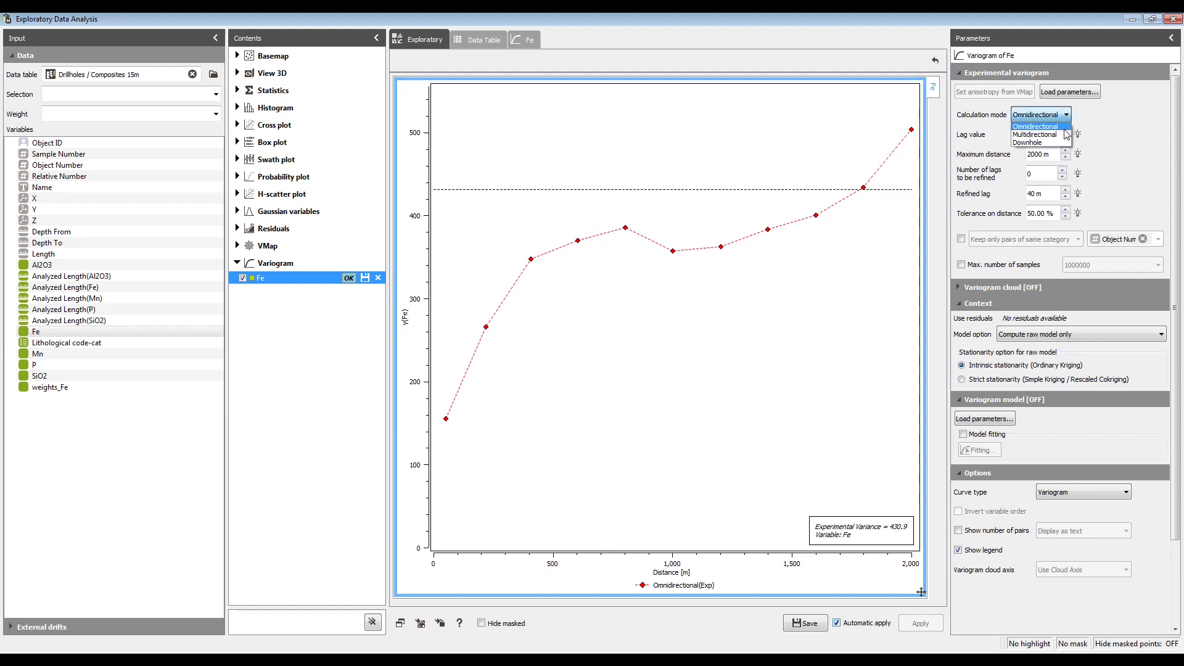
pyautogui.click(1039, 134)
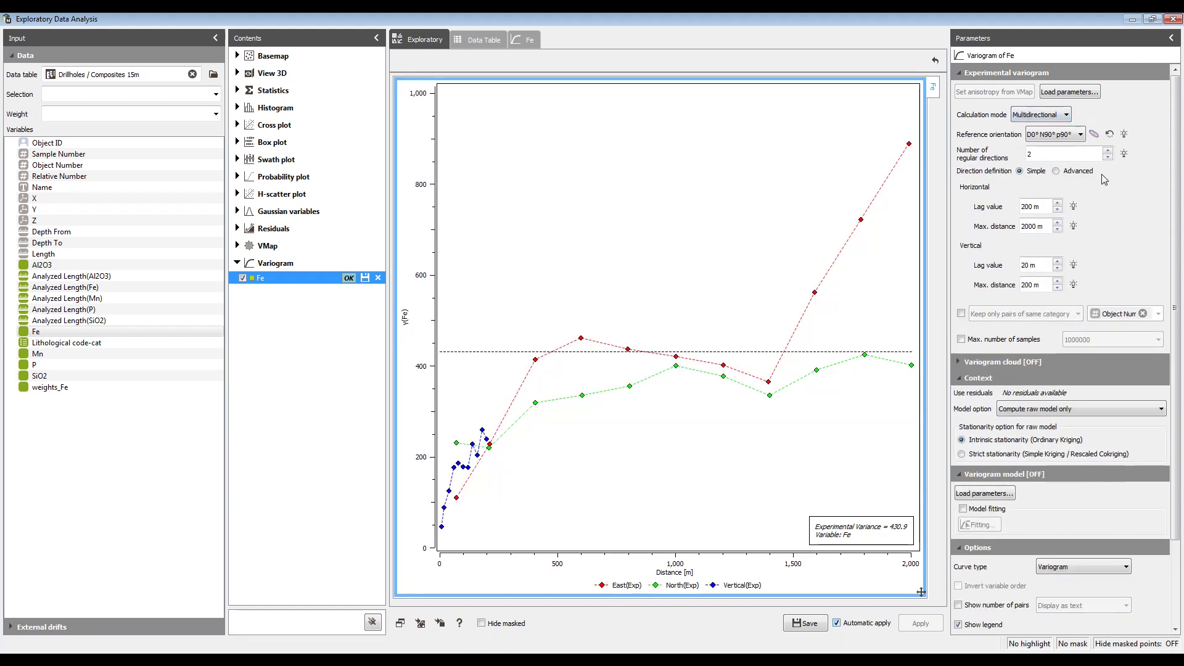
# Add a 3D view of Fe and rotate the variogram's reference plane in it to about D14° N305° p270°.
pyautogui.moveTo(39, 332); pyautogui.dragTo(278, 69)
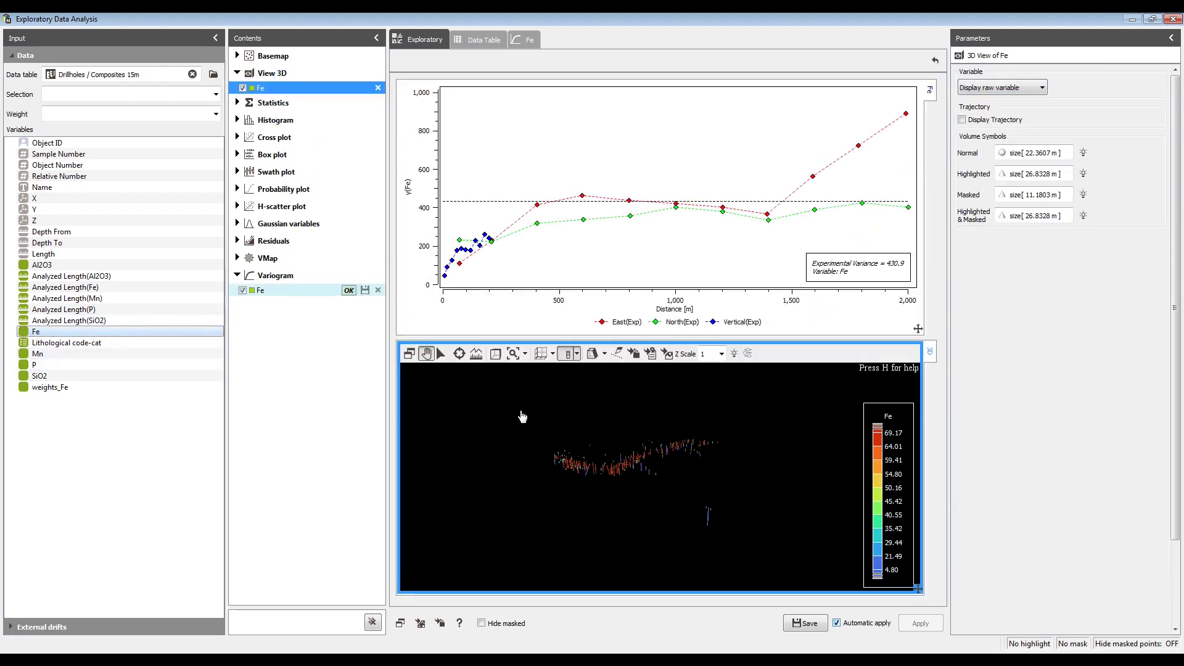
pyautogui.click(612, 180)
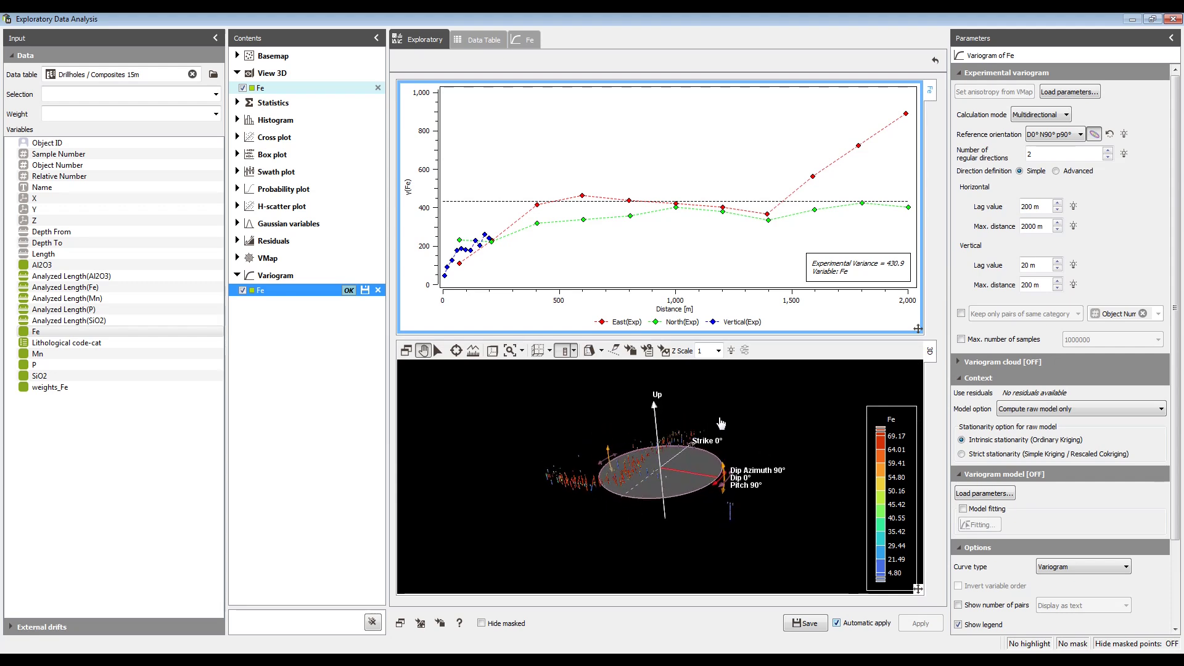
pyautogui.click(439, 354)
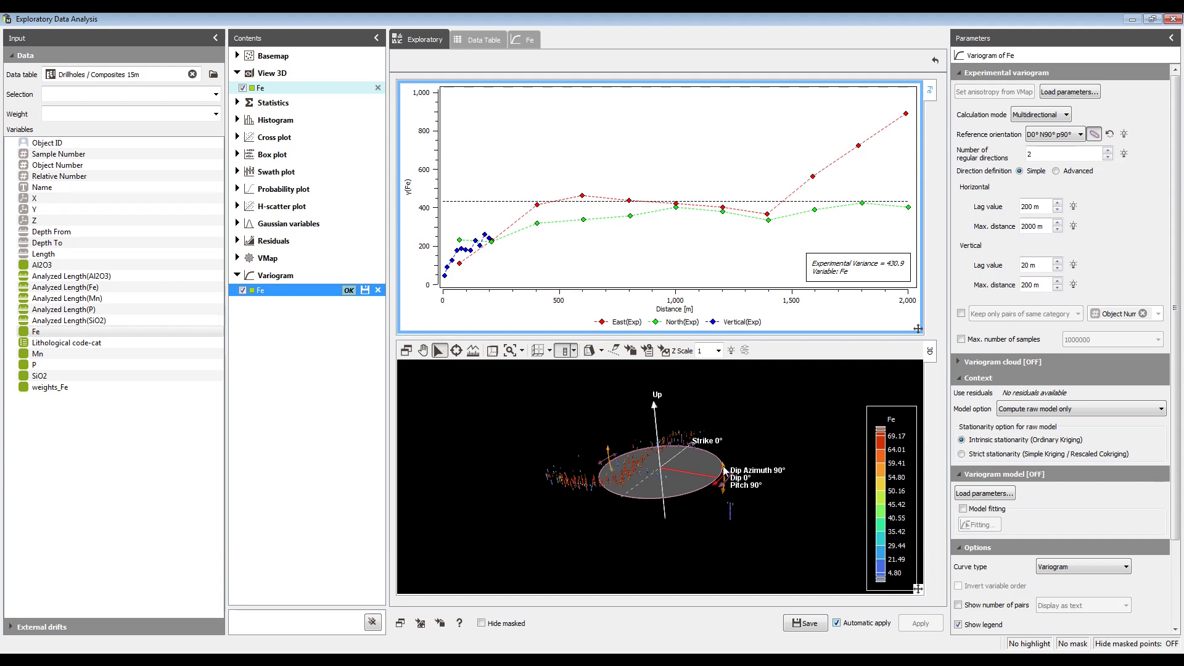
pyautogui.moveTo(726, 471); pyautogui.dragTo(682, 511)
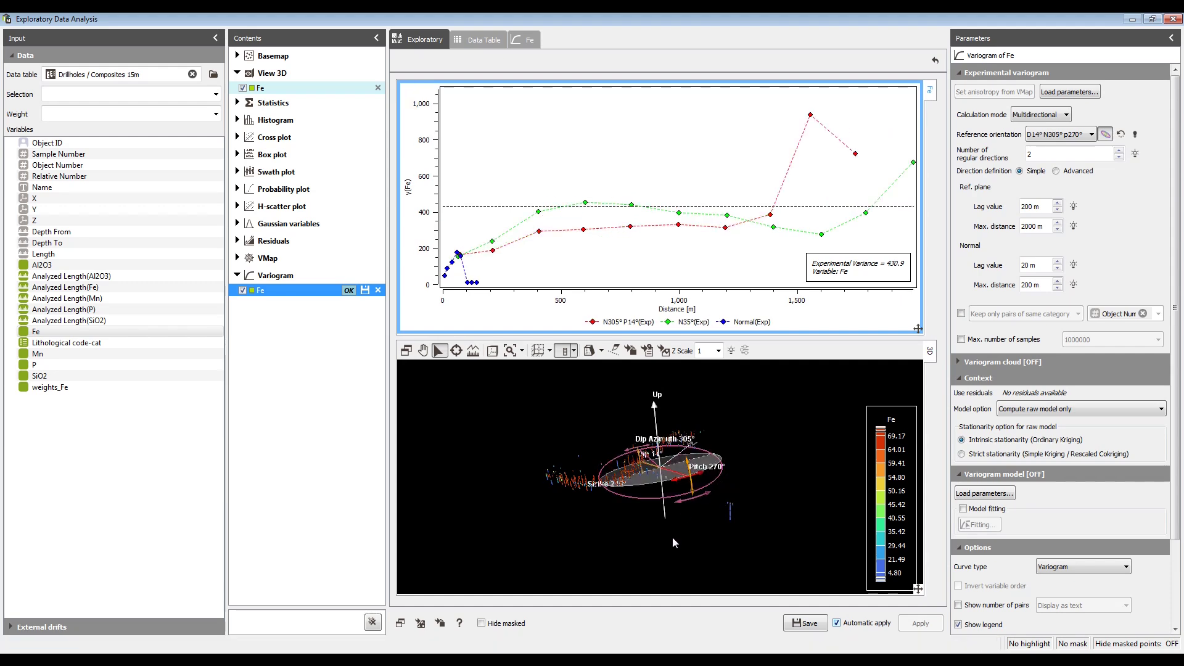
pyautogui.click(422, 350)
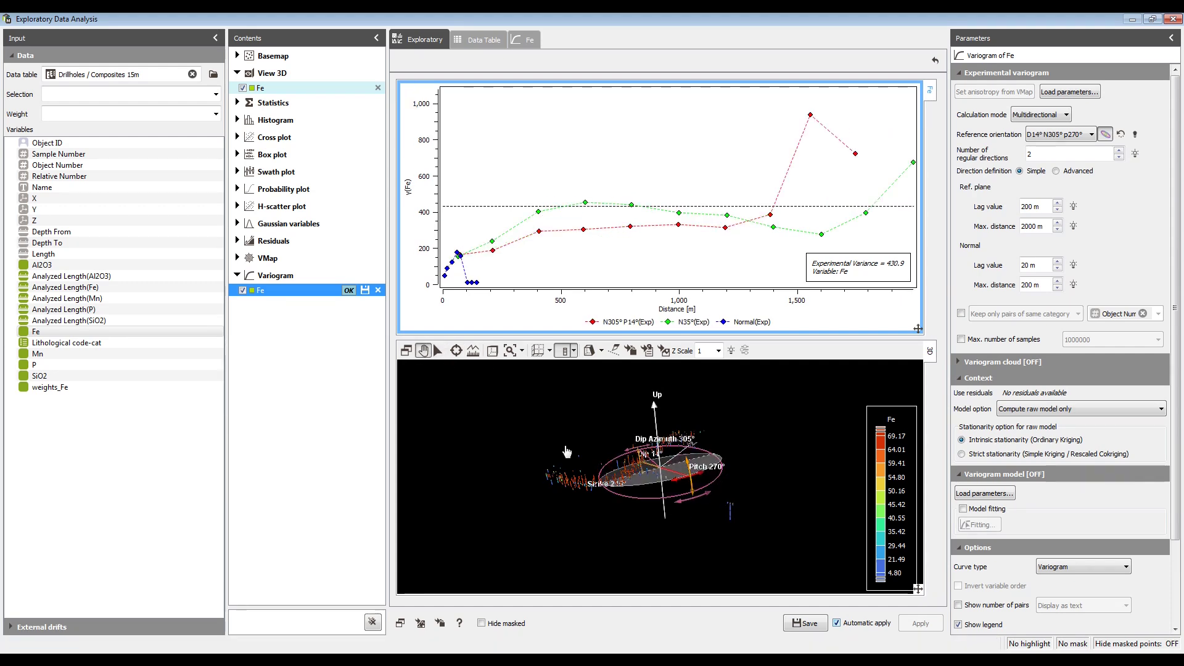
pyautogui.moveTo(654, 469); pyautogui.dragTo(692, 465)
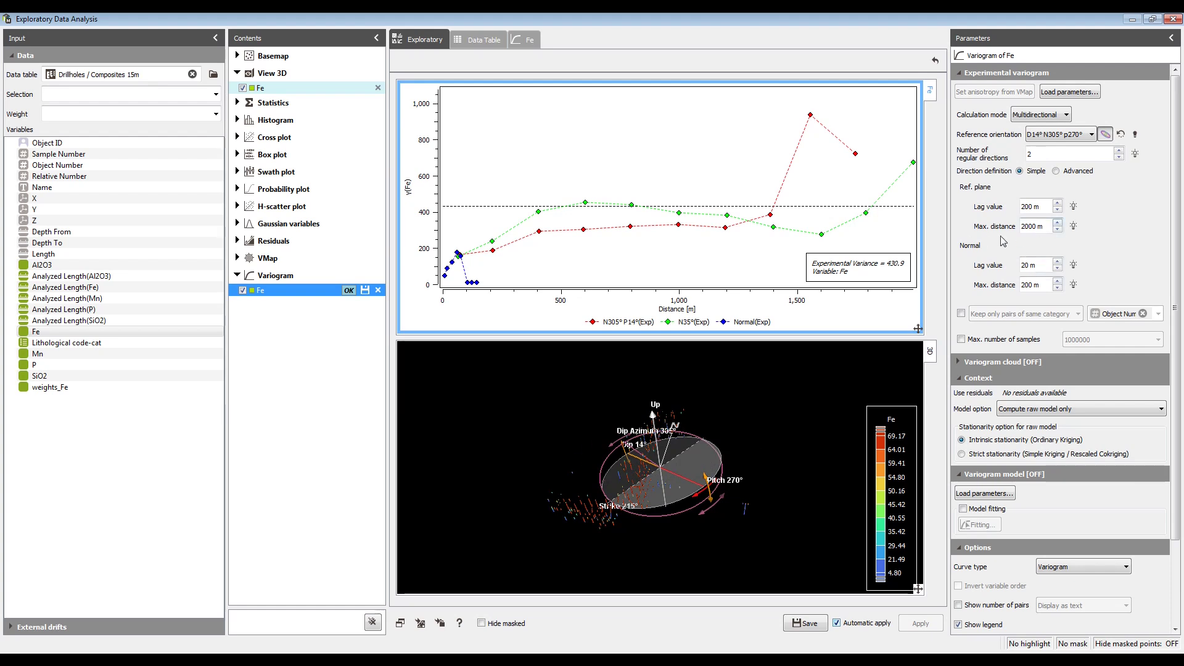
# Remove the 3D view of Fe and reset the variogram's reference orientation to D0° N90° p90°.
pyautogui.click(1105, 134)
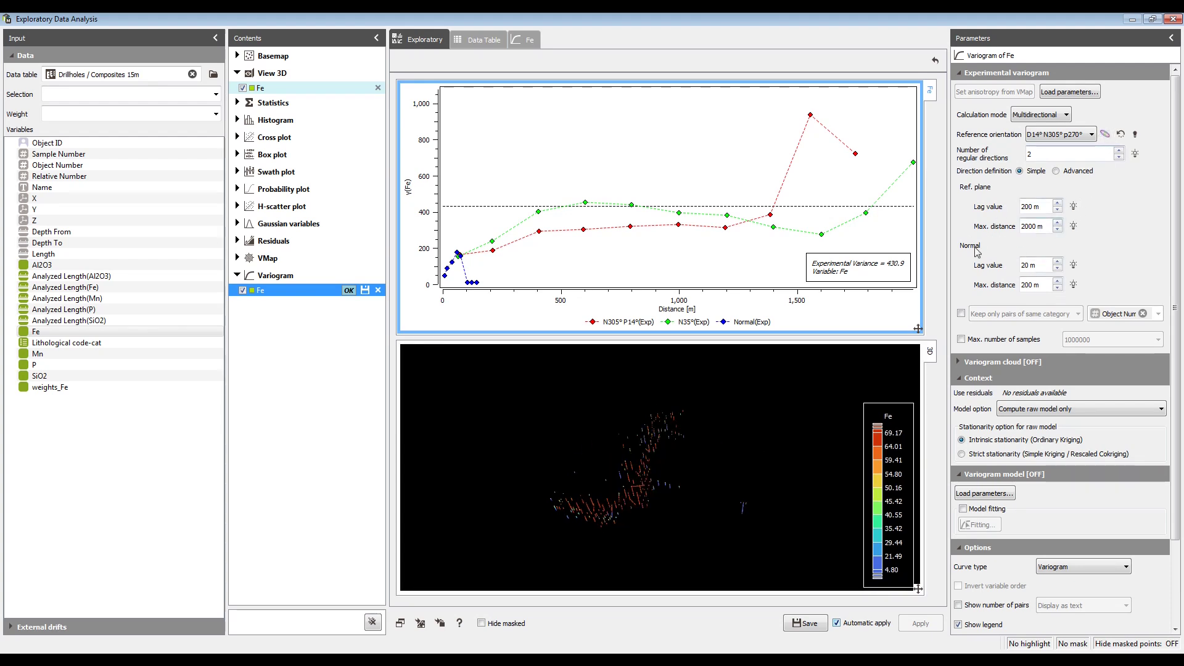
pyautogui.click(378, 88)
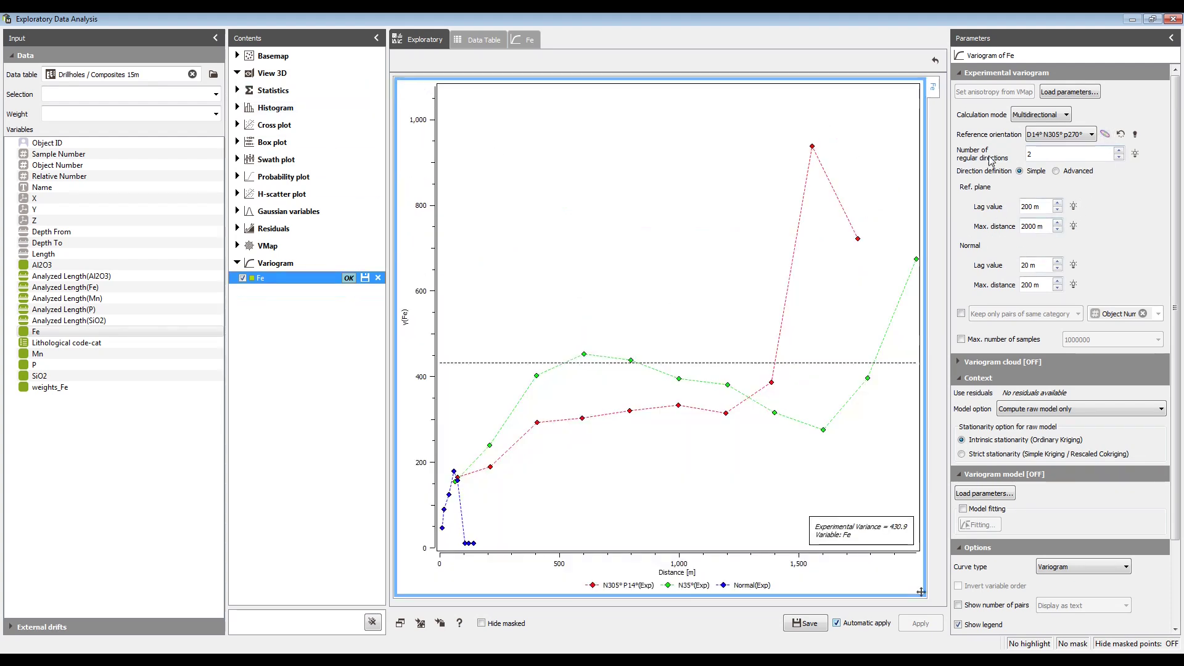
pyautogui.click(1133, 136)
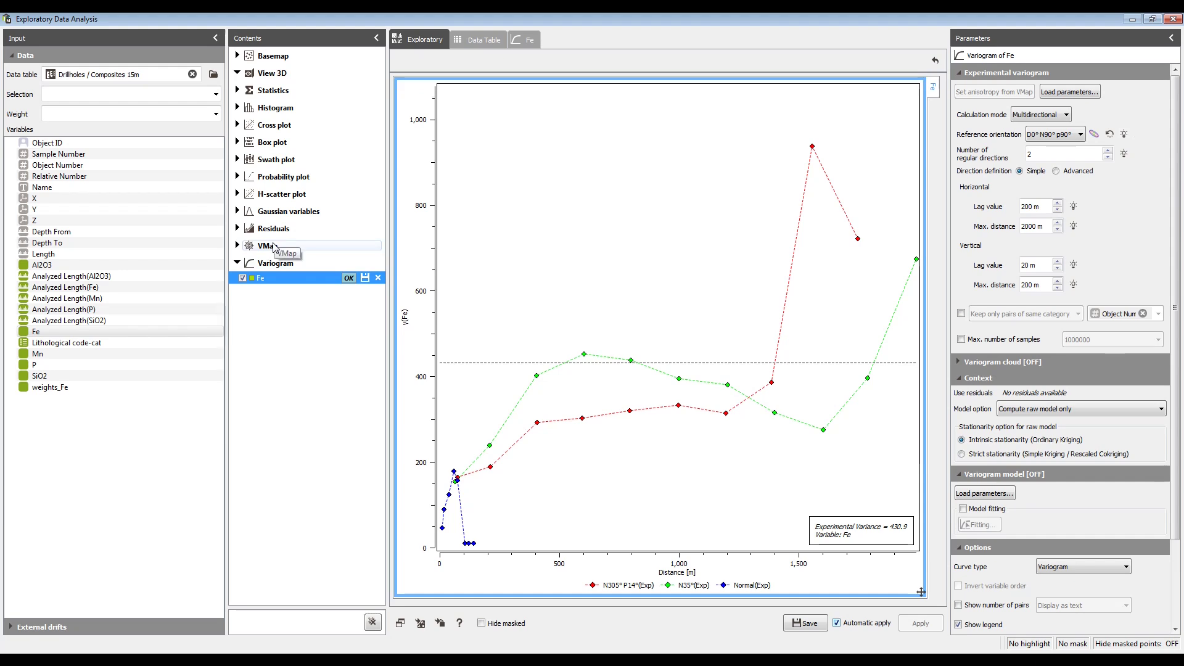
# Switch the direction definition to Advanced and open the advanced direction definitions beside the variogram plot.
pyautogui.moveTo(619, 282)
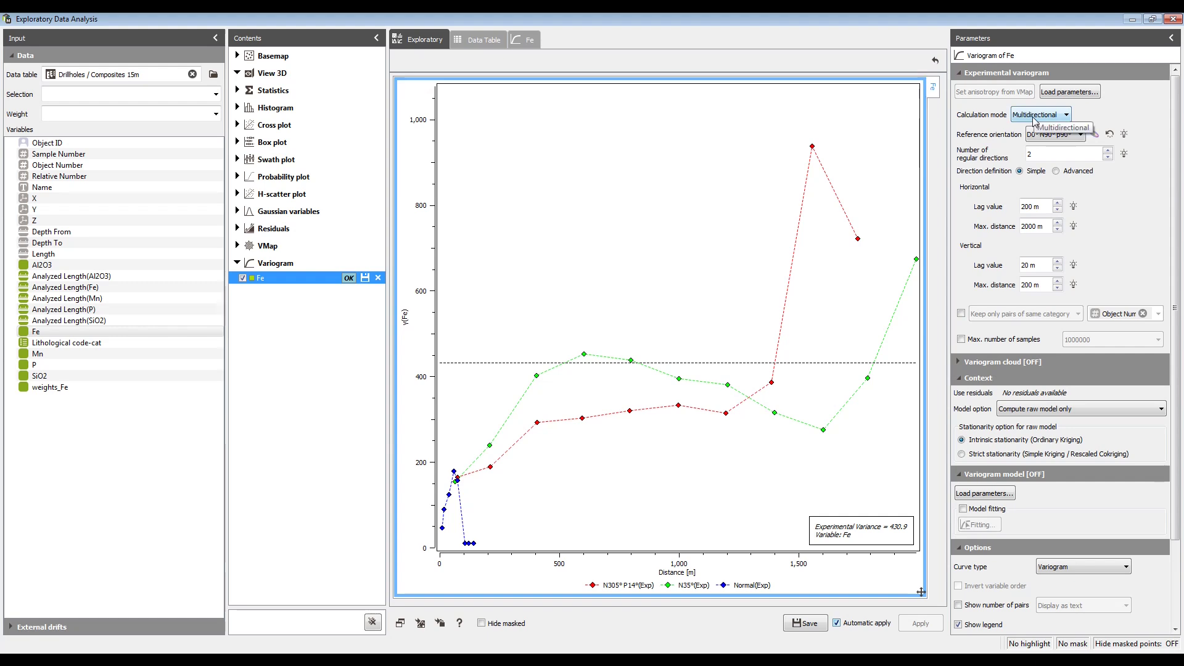
pyautogui.click(1058, 172)
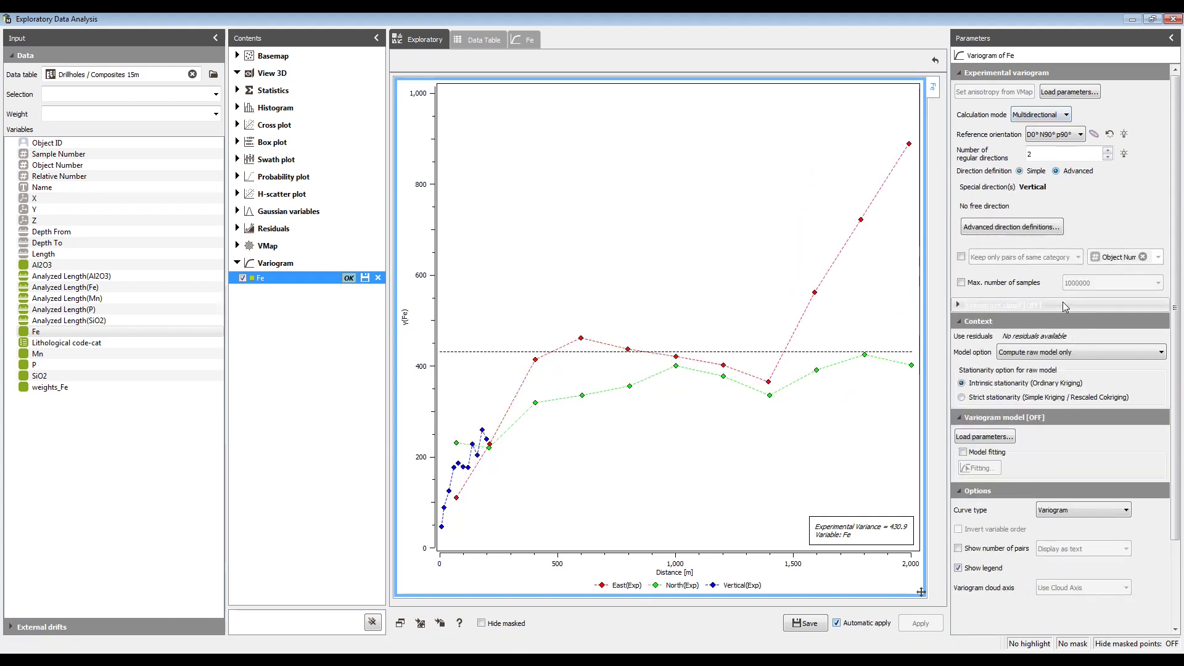
pyautogui.click(1053, 231)
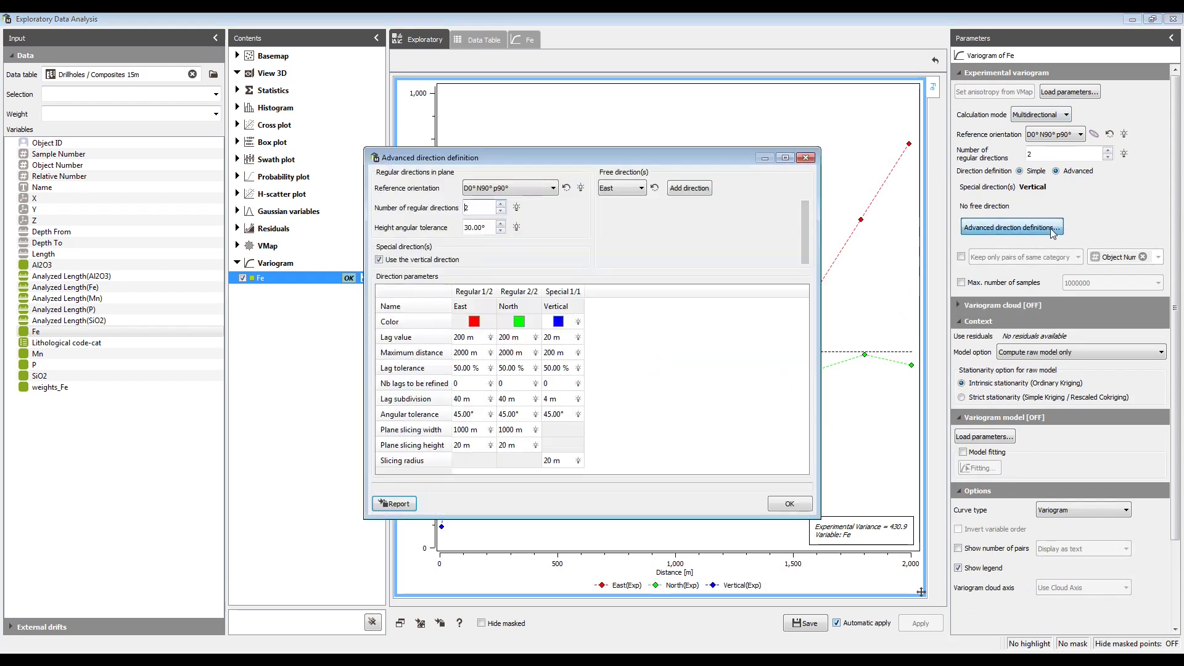
pyautogui.moveTo(617, 157); pyautogui.dragTo(279, 68)
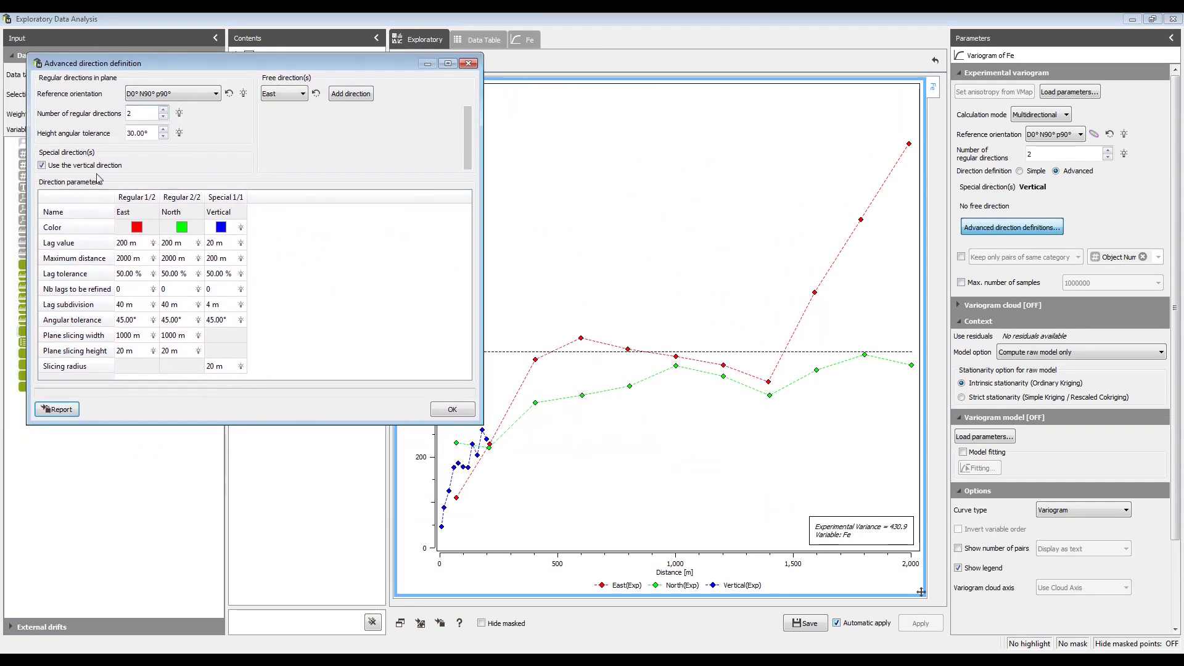
pyautogui.click(138, 111)
# Set the lag value to 100 m and the maximum distance to 1500 m for both regular directions, East and North.
pyautogui.moveTo(130, 198); pyautogui.dragTo(168, 197)
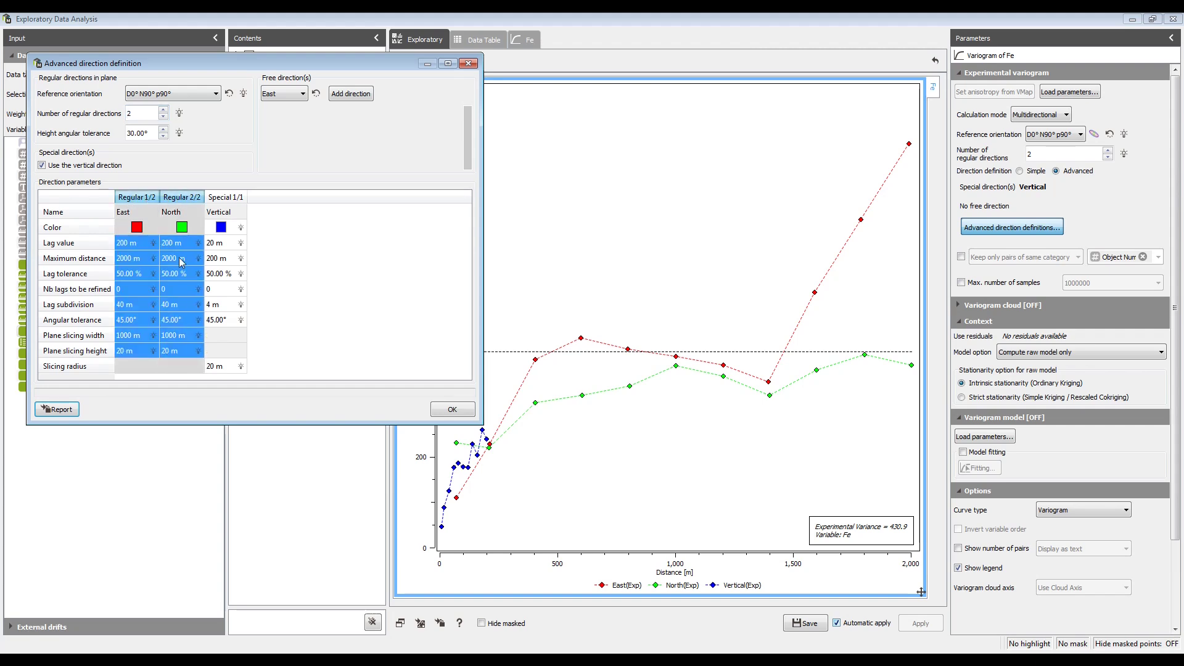
pyautogui.doubleClick(123, 246)
pyautogui.write('100')
pyautogui.press('Return')
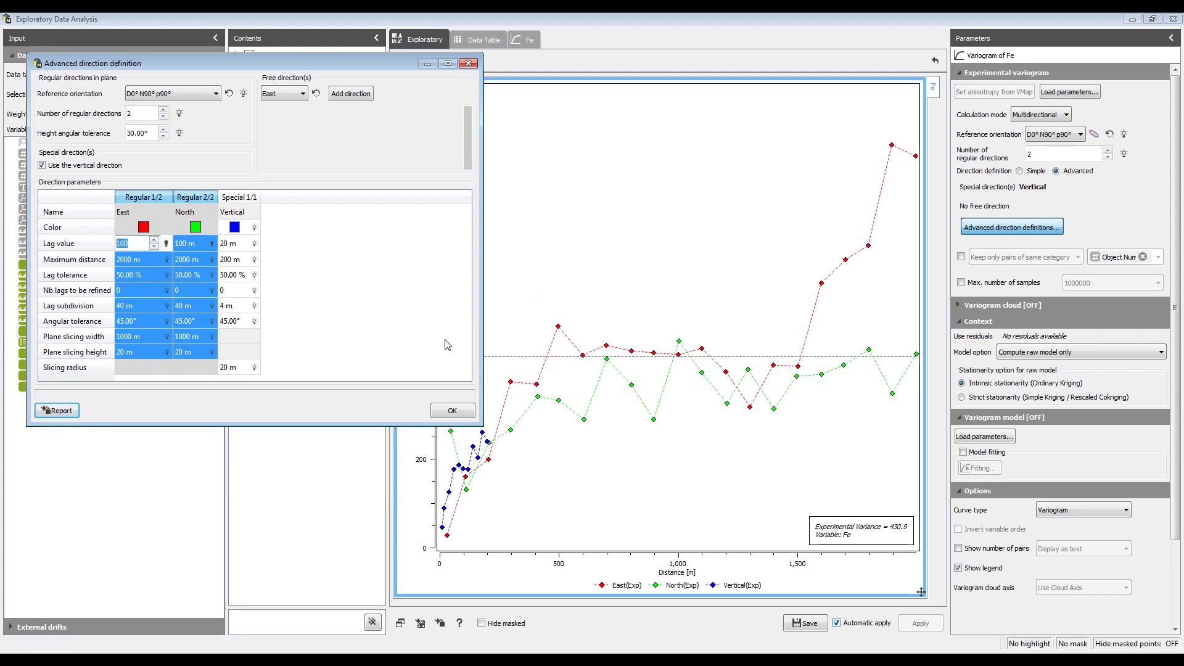
pyautogui.doubleClick(127, 259)
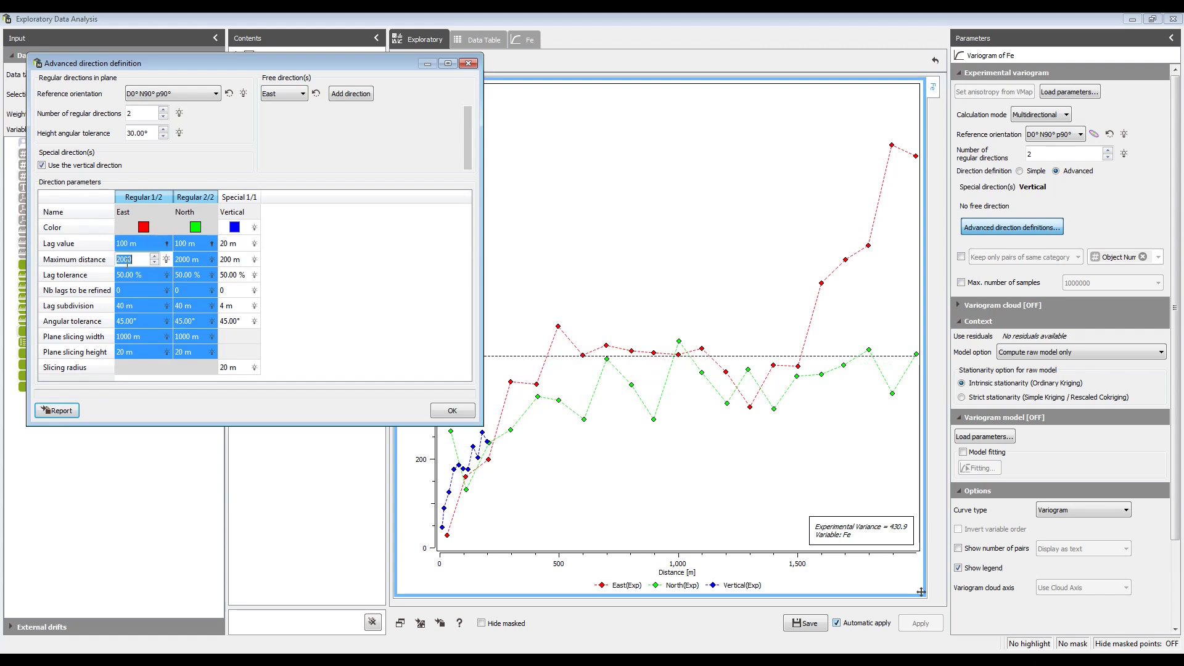
pyautogui.write('1500')
pyautogui.press('Return')
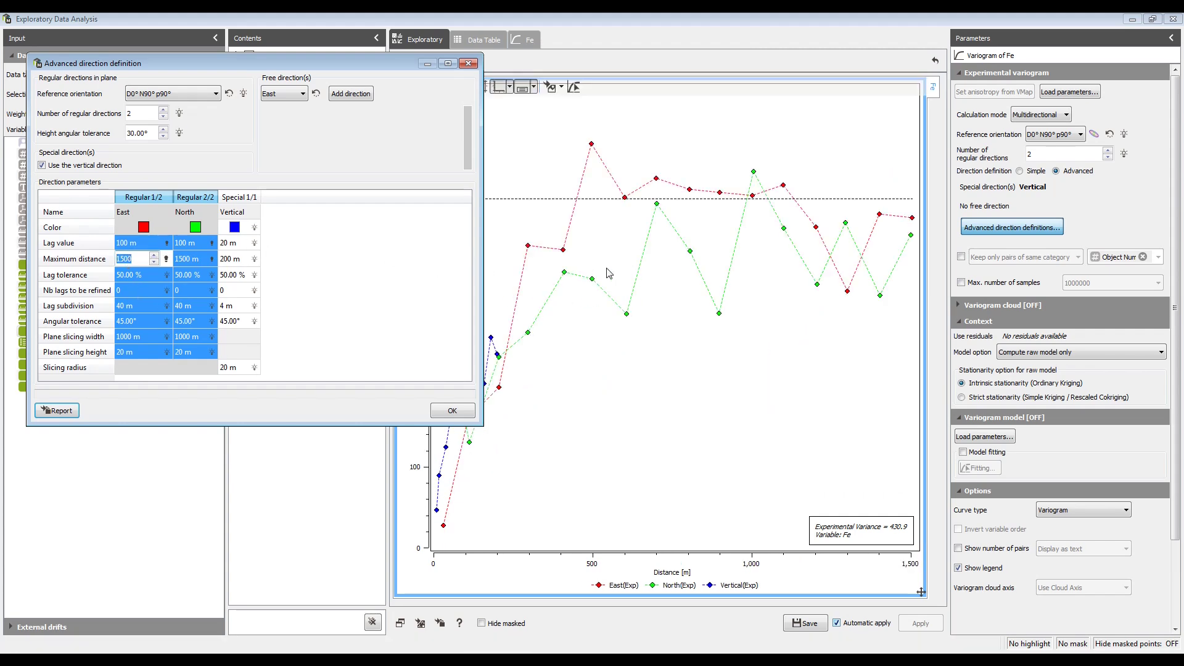
# Set the lag value to 150 m for both regular directions, East and North, with the direction definitions moved clear of the plot.
pyautogui.moveTo(288, 67); pyautogui.dragTo(942, 193)
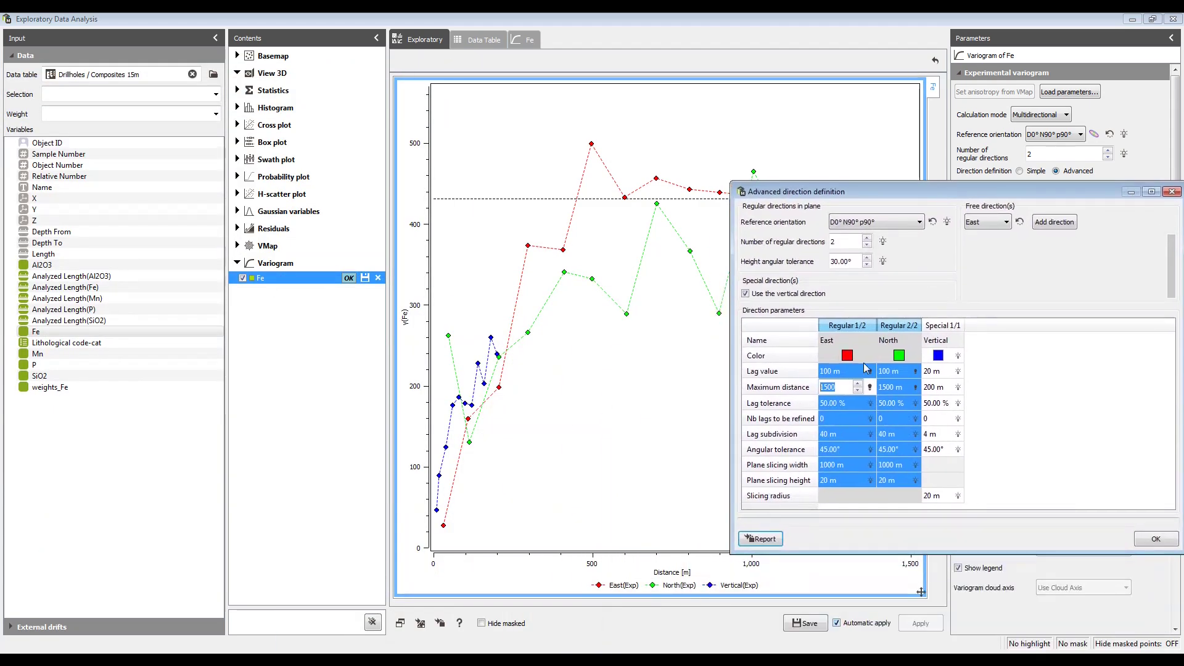
pyautogui.doubleClick(844, 372)
pyautogui.write('150')
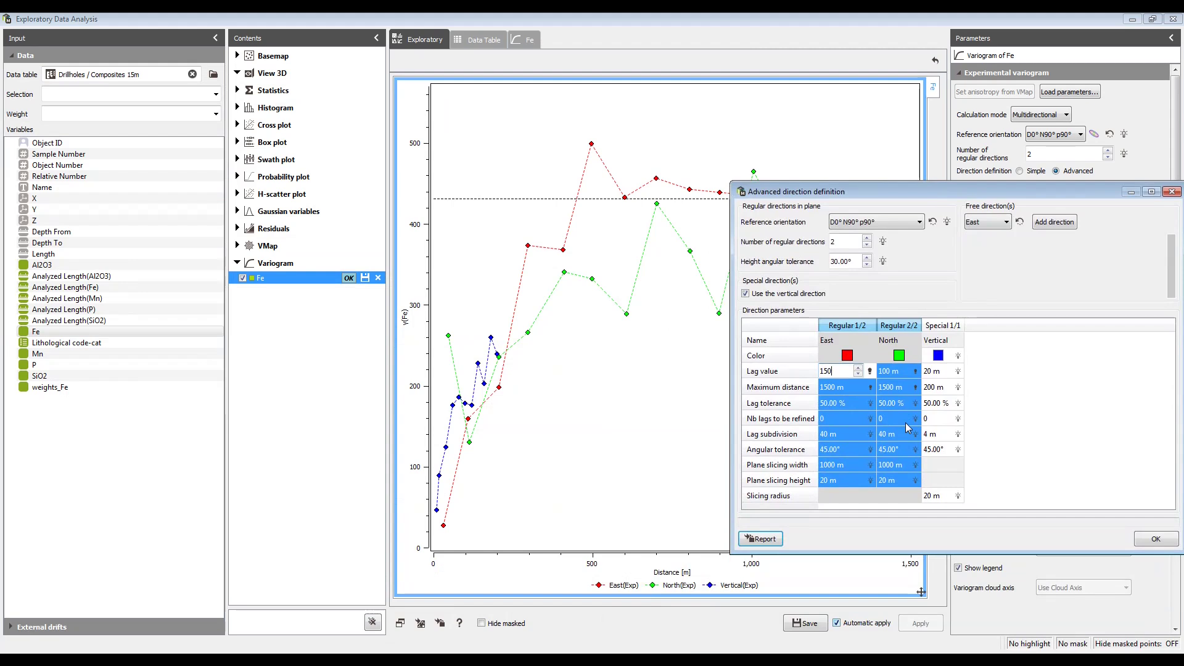
pyautogui.press('Return')
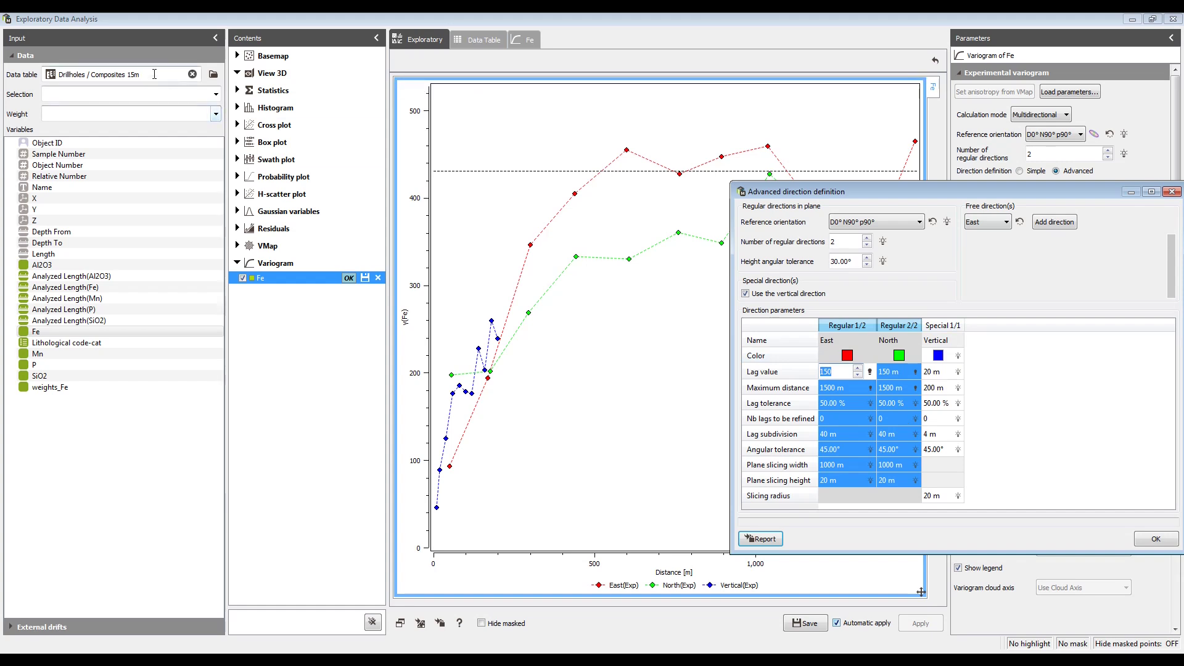
# Set the vertical direction's lag value to 15 m and close the advanced direction definitions.
pyautogui.click(931, 371)
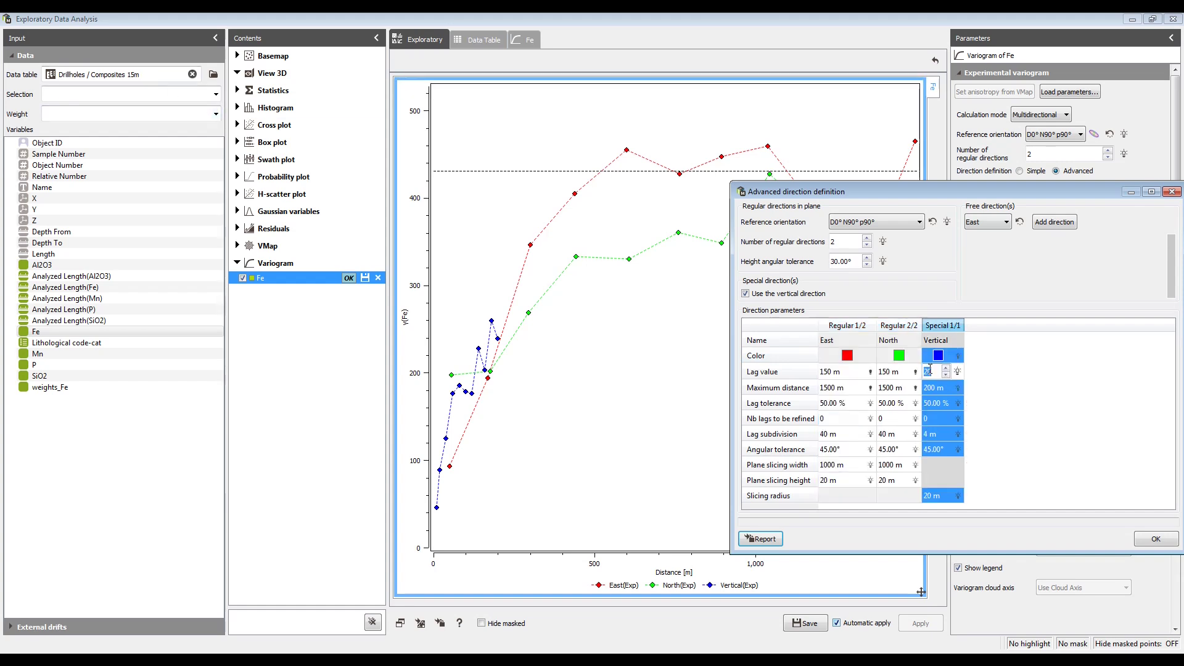
pyautogui.write('15')
pyautogui.press('Return')
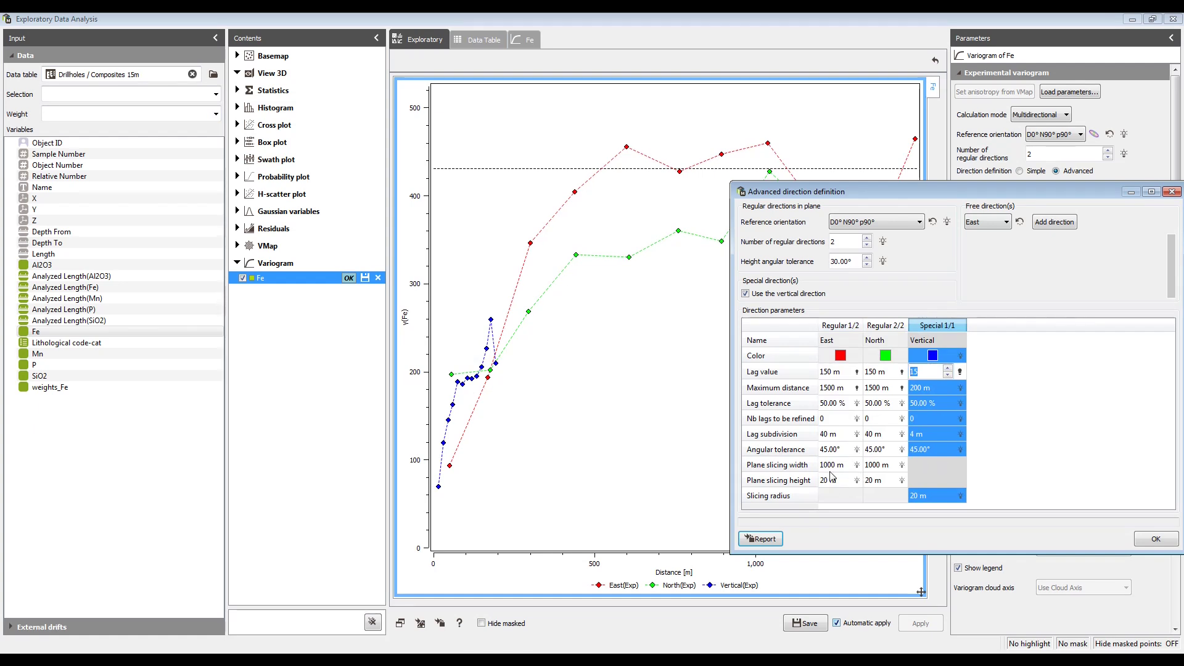
pyautogui.moveTo(932, 197); pyautogui.dragTo(839, 197)
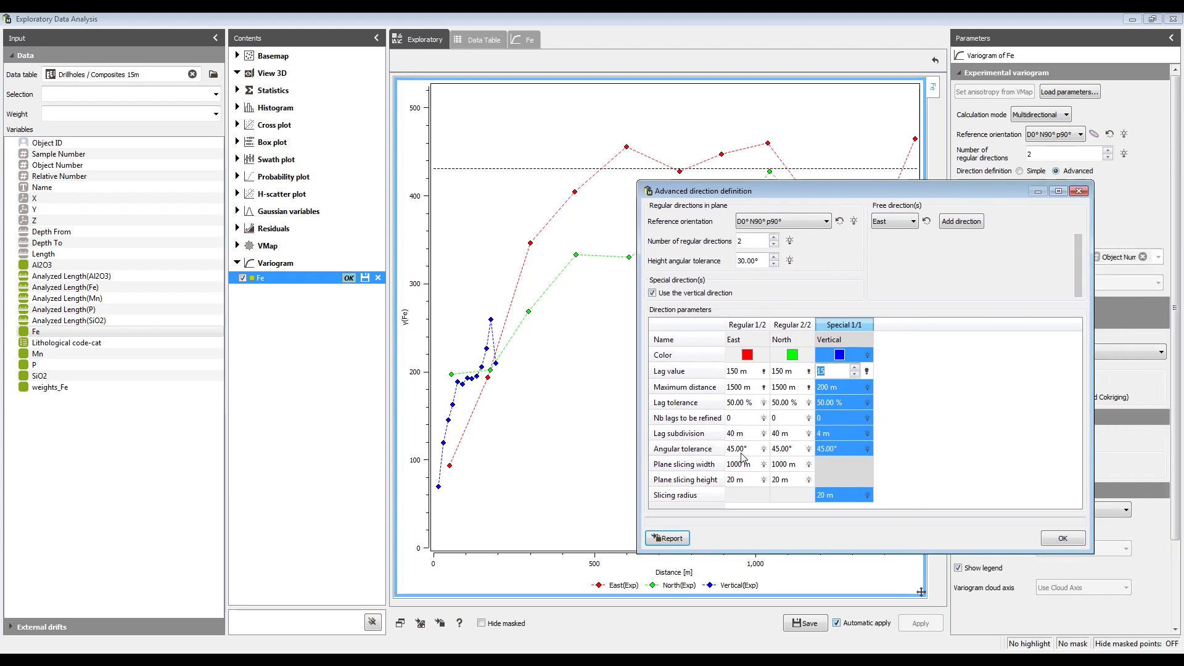
pyautogui.click(1081, 193)
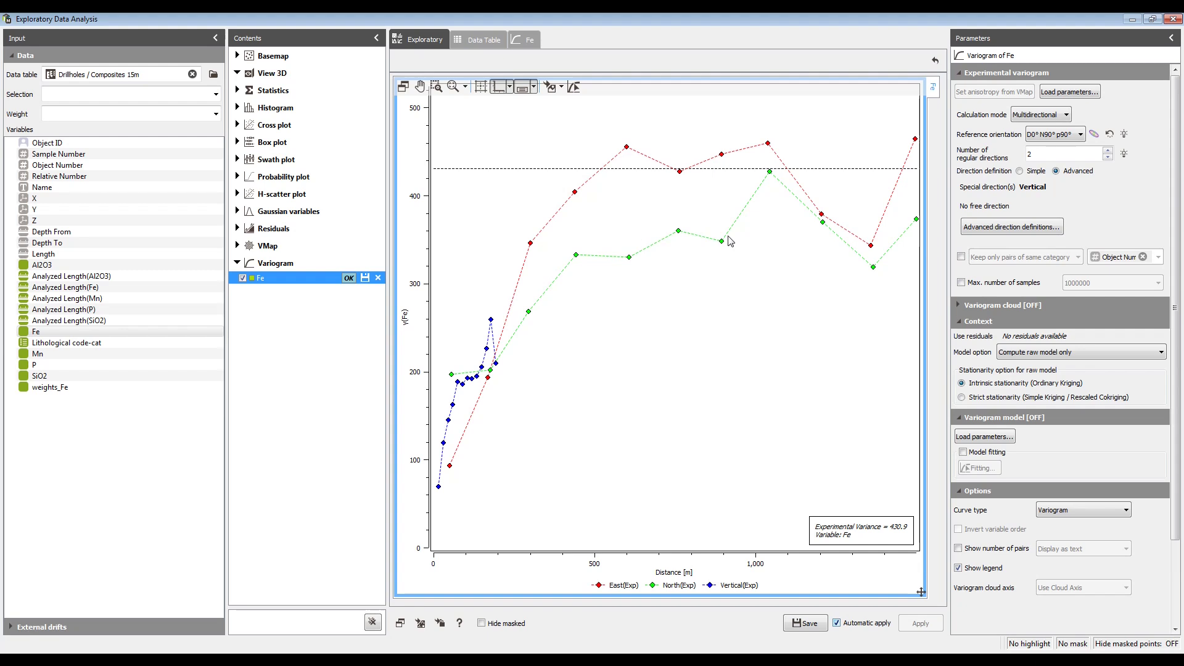
# Enable model fitting for the Fe variogram.
pyautogui.click(962, 452)
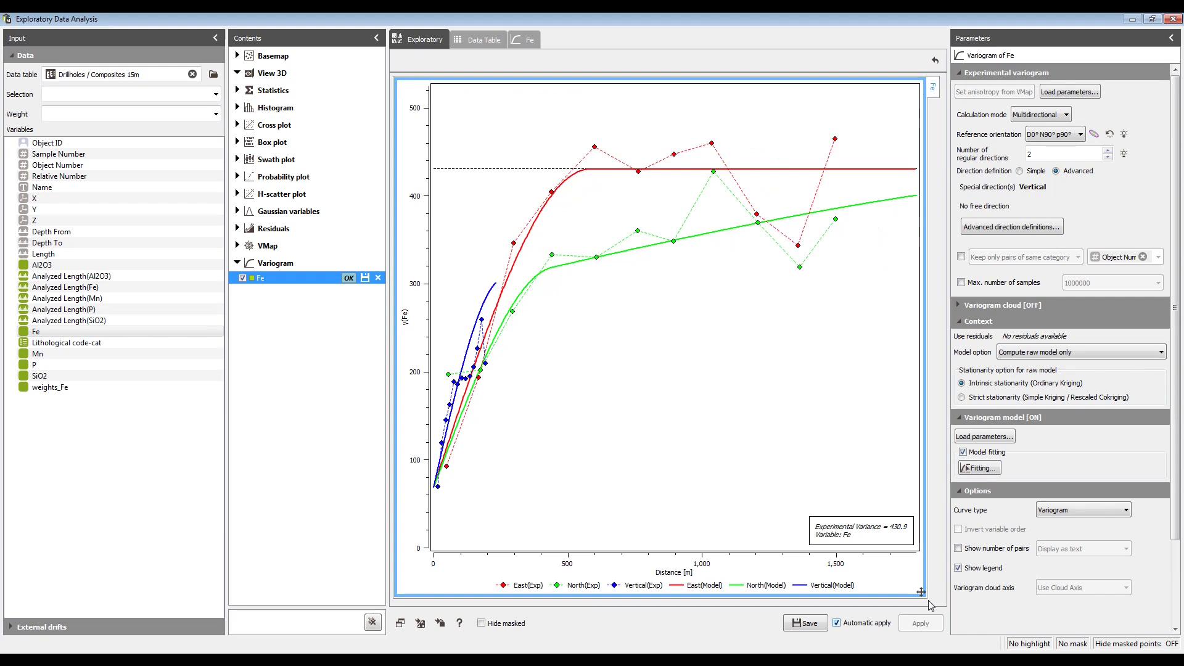
pyautogui.moveTo(922, 549)
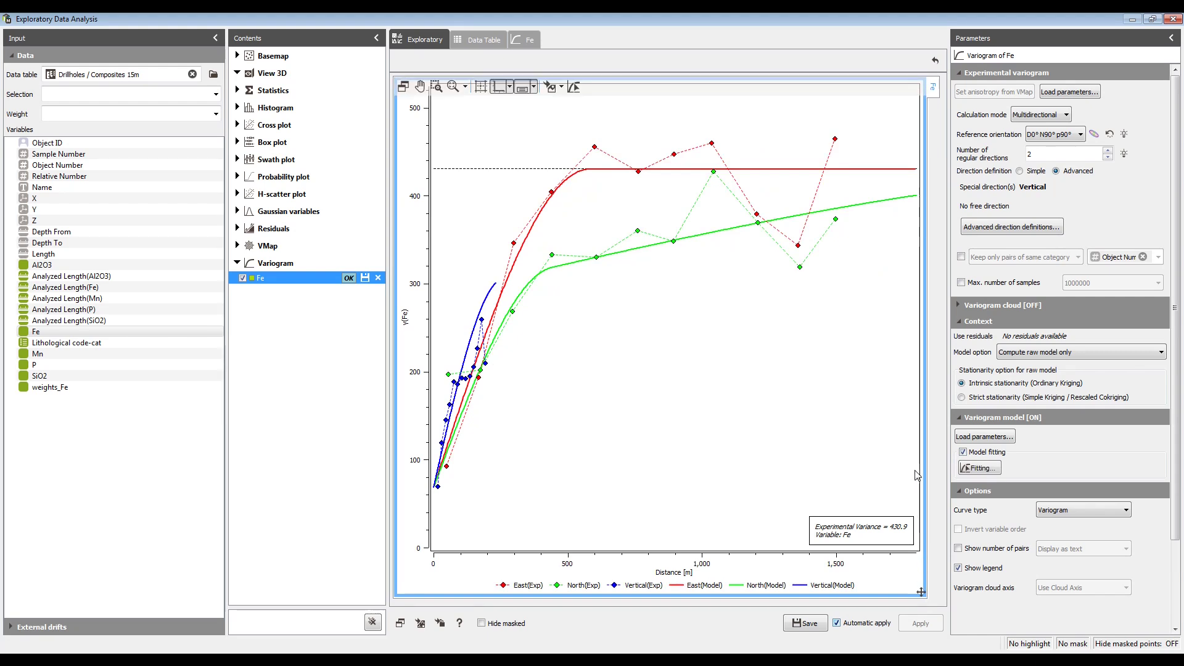